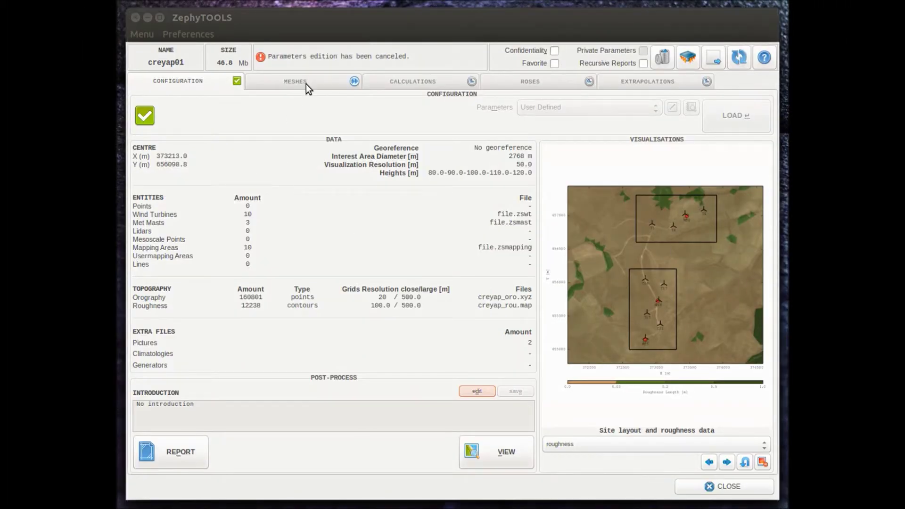
- Go to the MESHES view and open the M1 mesher parameters for preset_555
{"action": "left_click", "coordinate": [306, 84]}
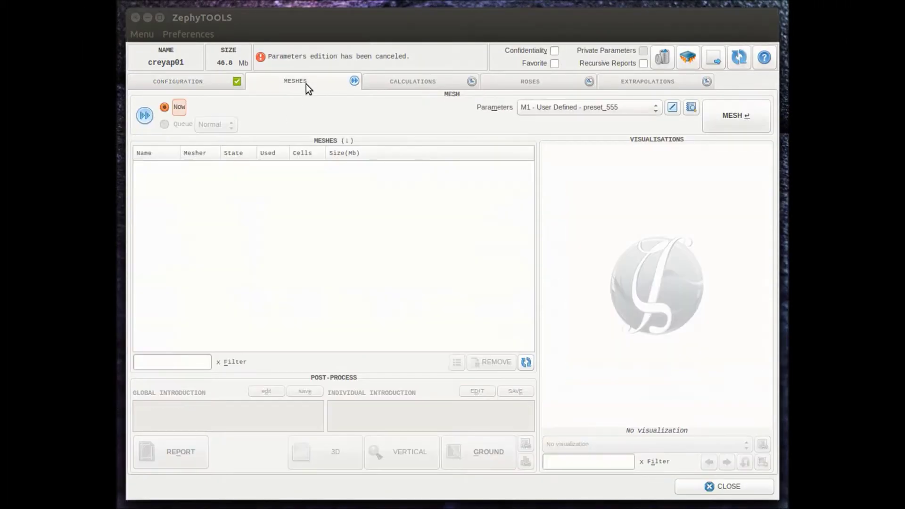
{"action": "left_click", "coordinate": [672, 108]}
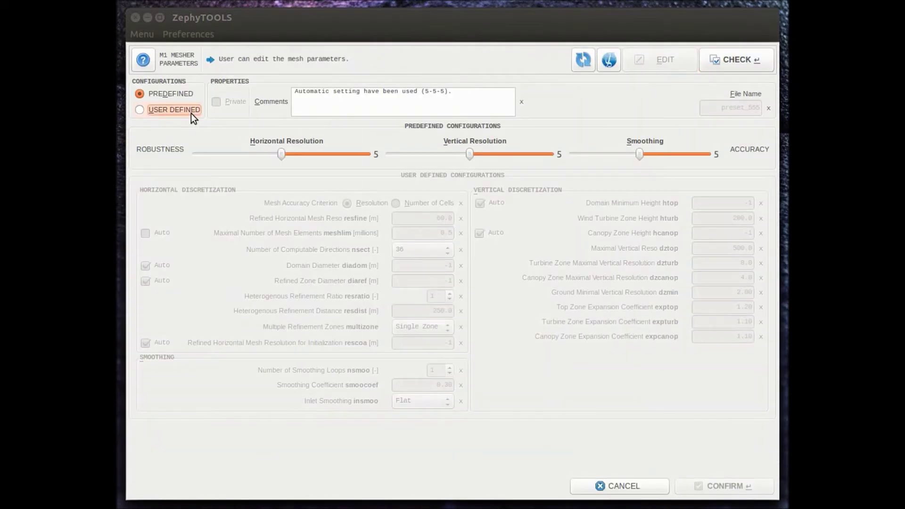
- Keep preset_555 at predefined 5-5-5 resolution and smoothing, then check and confirm it
{"action": "left_click", "coordinate": [192, 112]}
{"action": "left_click", "coordinate": [186, 95]}
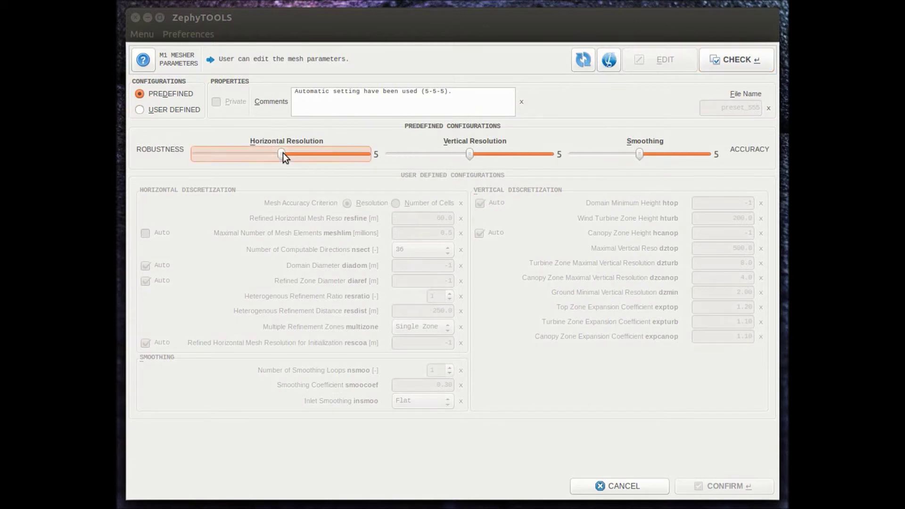
{"action": "mouse_move", "coordinate": [283, 153]}
{"action": "left_mouse_down"}
{"action": "mouse_move", "coordinate": [259, 151]}
{"action": "mouse_move", "coordinate": [303, 155]}
{"action": "mouse_move", "coordinate": [284, 154]}
{"action": "left_mouse_up"}
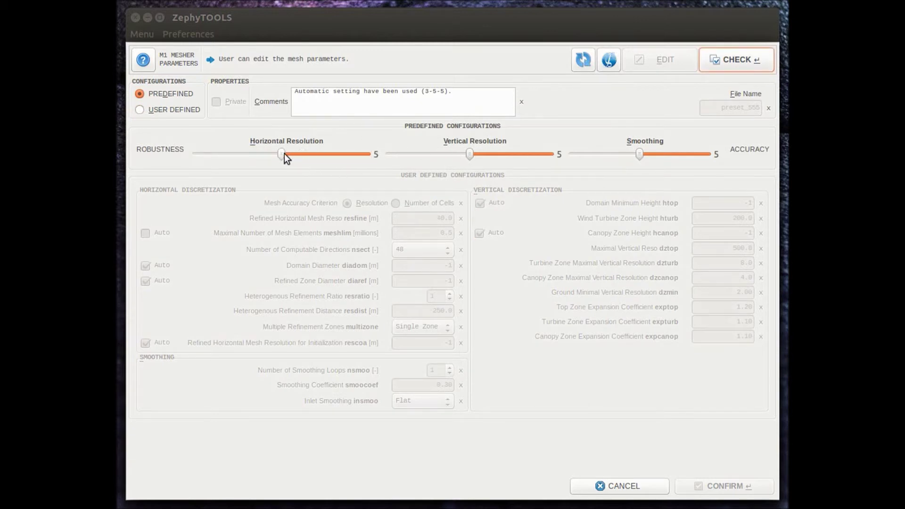
{"action": "mouse_move", "coordinate": [474, 156]}
{"action": "left_mouse_down"}
{"action": "mouse_move", "coordinate": [459, 155]}
{"action": "mouse_move", "coordinate": [499, 148]}
{"action": "mouse_move", "coordinate": [470, 154]}
{"action": "left_mouse_up"}
{"action": "left_click_drag", "start_coordinate": [645, 152], "coordinate": [665, 151]}
{"action": "left_click", "coordinate": [754, 64]}
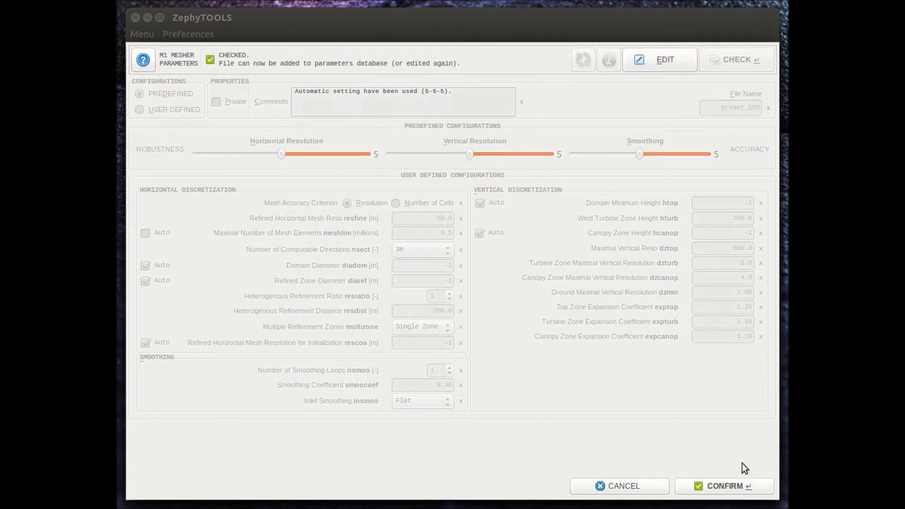
{"action": "left_click", "coordinate": [737, 485]}
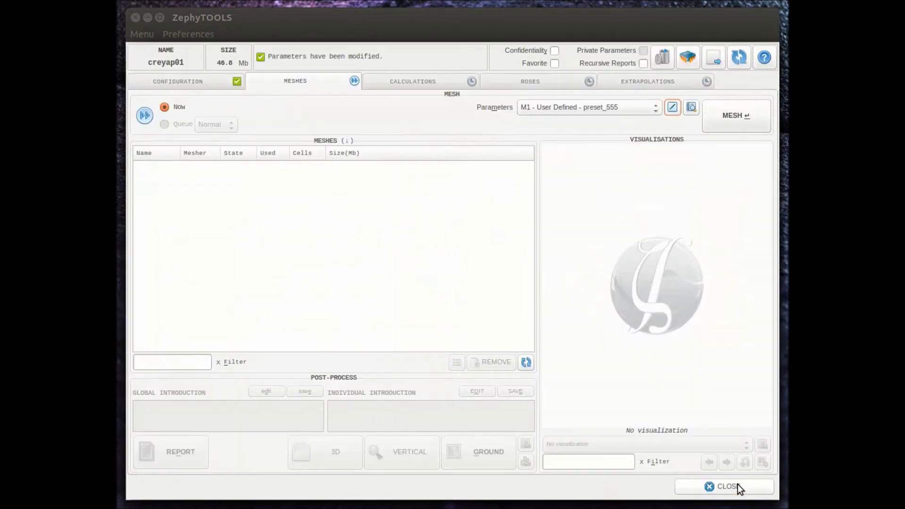
- Mesh with preset_555 (836770 cells, 67.9 Mb) and open its ground elevation view
{"action": "left_click", "coordinate": [723, 120]}
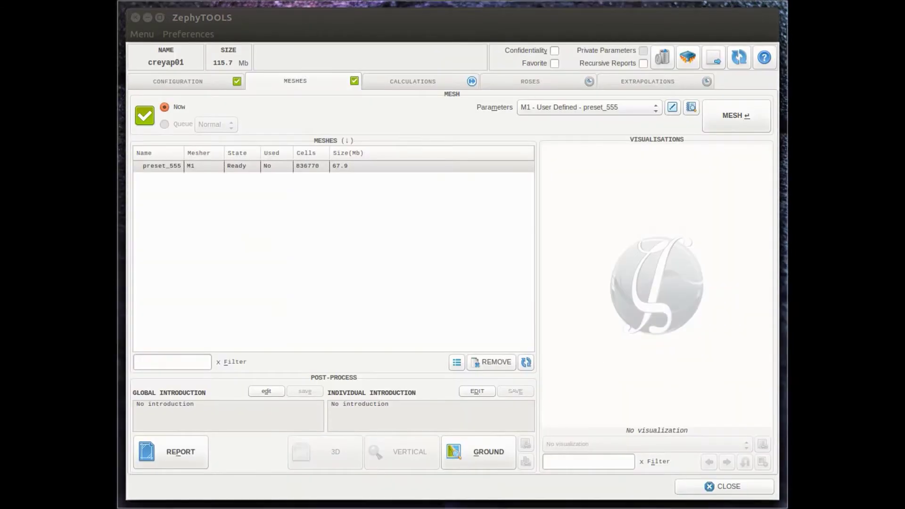
{"action": "left_click", "coordinate": [340, 169]}
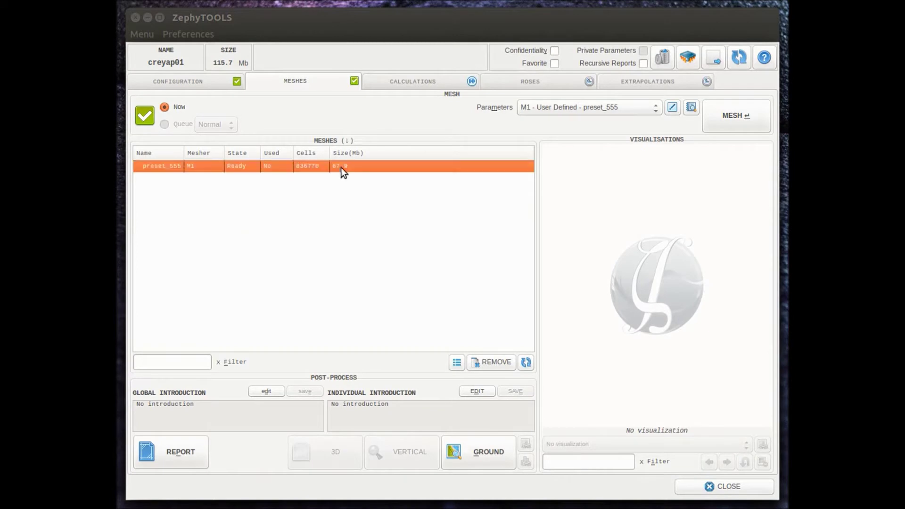
{"action": "left_click", "coordinate": [466, 452]}
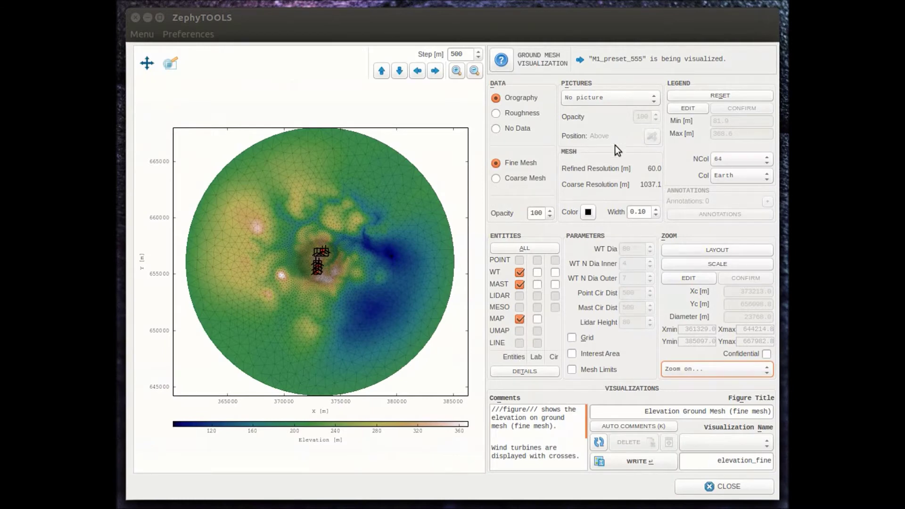
- Save an elevation_fine figure framed on the wind farm, showing interest area and mesh limits
{"action": "left_click", "coordinate": [710, 252]}
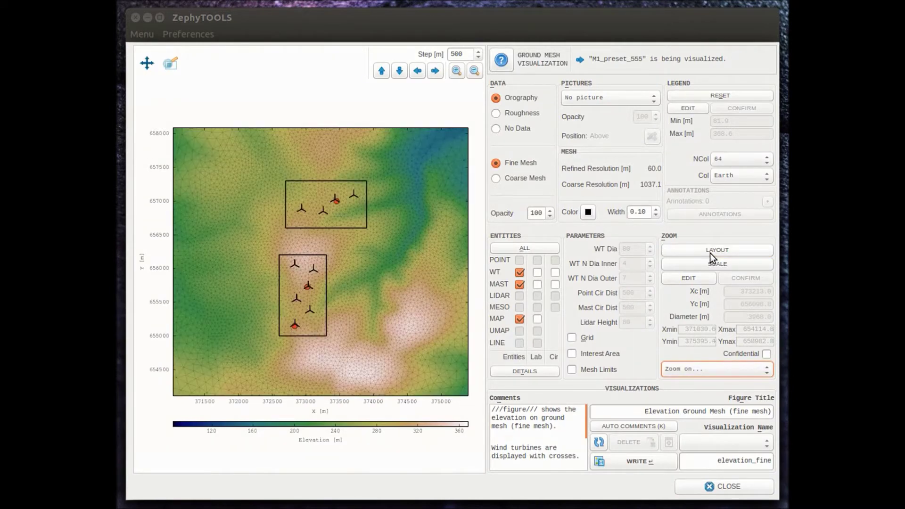
{"action": "left_click", "coordinate": [573, 355]}
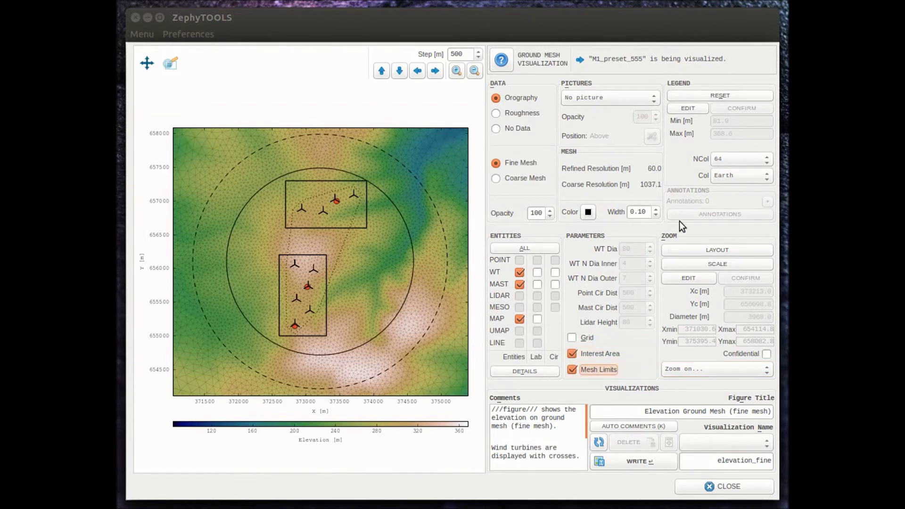
{"action": "left_click", "coordinate": [649, 463]}
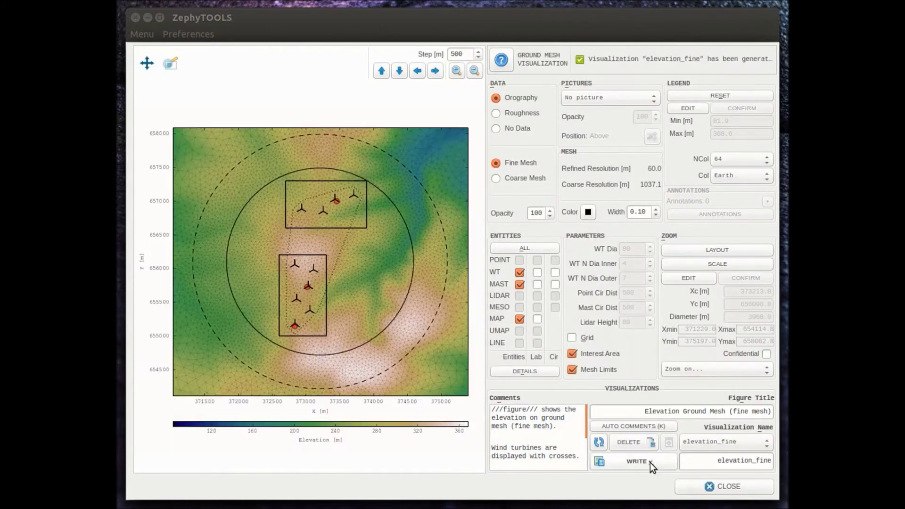
{"action": "left_click", "coordinate": [708, 485]}
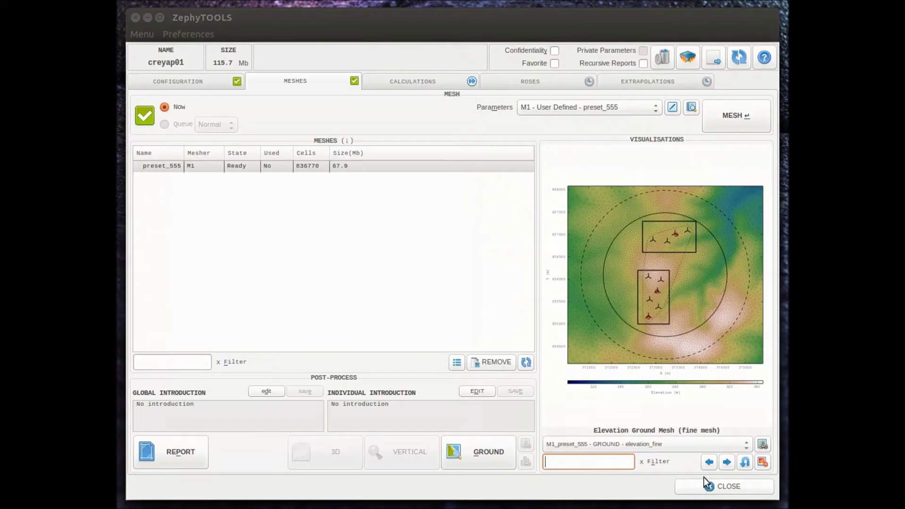
- Switch the M1 parameters to User Defined, capped by number of cells at 1.7 million
{"action": "left_click", "coordinate": [315, 191]}
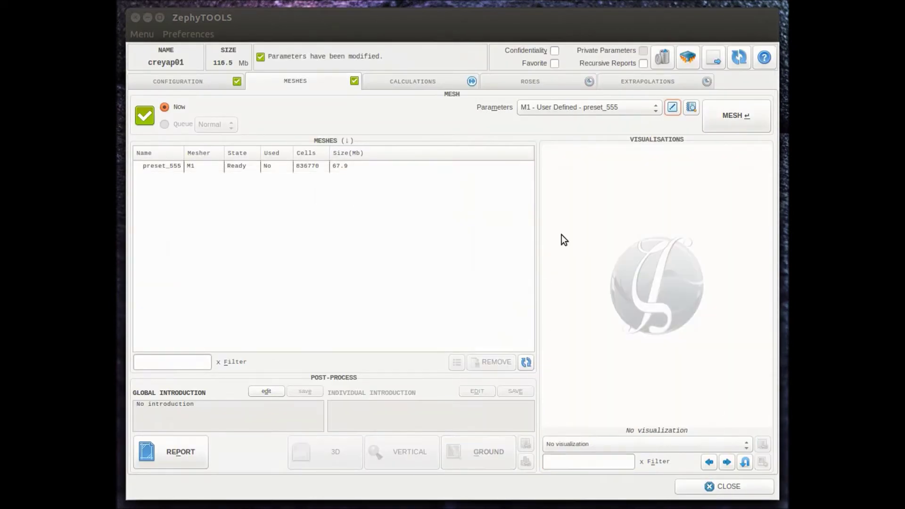
{"action": "left_click", "coordinate": [673, 108]}
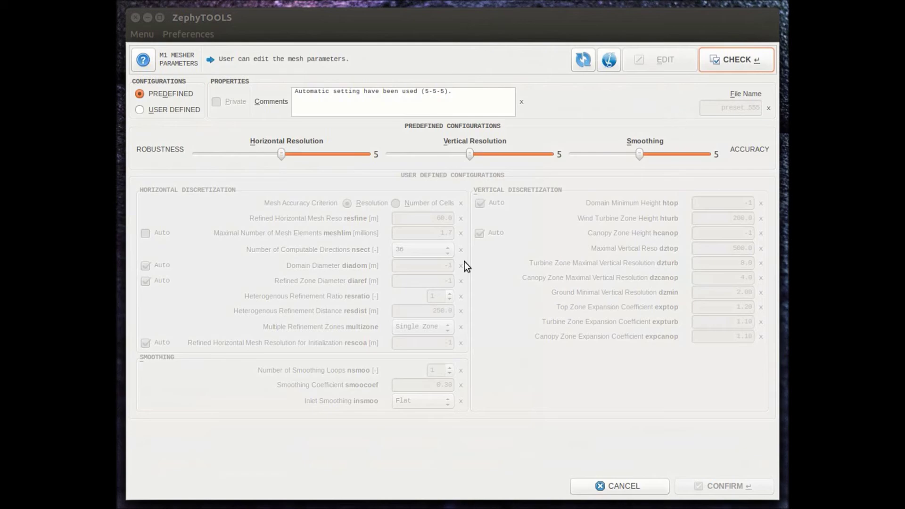
{"action": "left_click", "coordinate": [186, 110]}
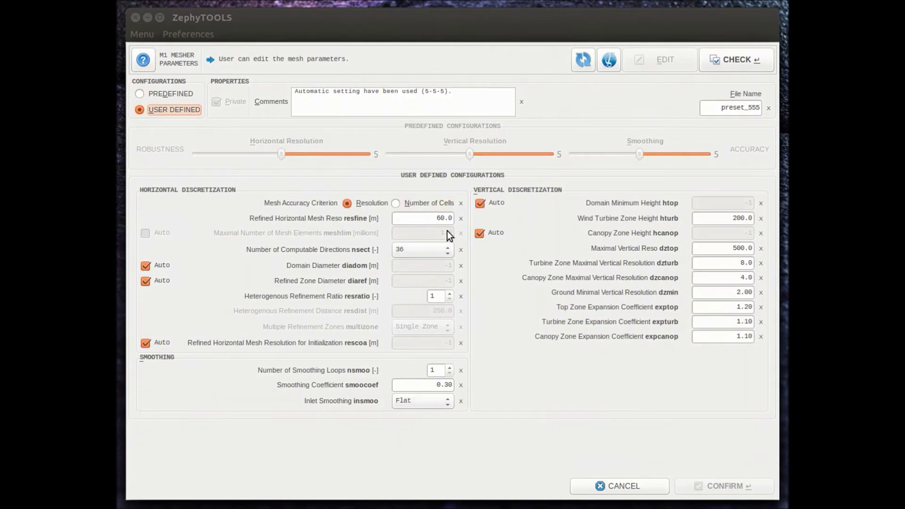
{"action": "left_click", "coordinate": [431, 208]}
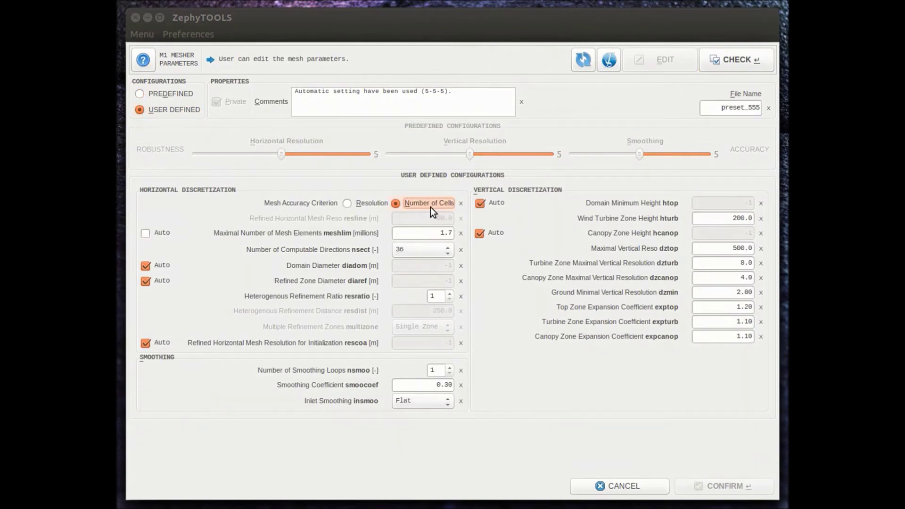
{"action": "left_click", "coordinate": [448, 234]}
{"action": "type", "text": ".7"}
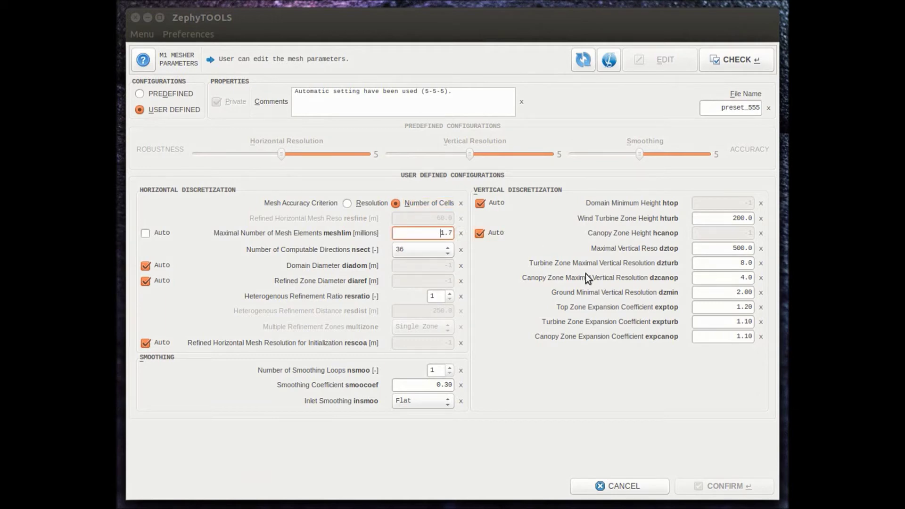
- Name the parameter file meshlim1.7, then check and confirm it
{"action": "left_click", "coordinate": [752, 107]}
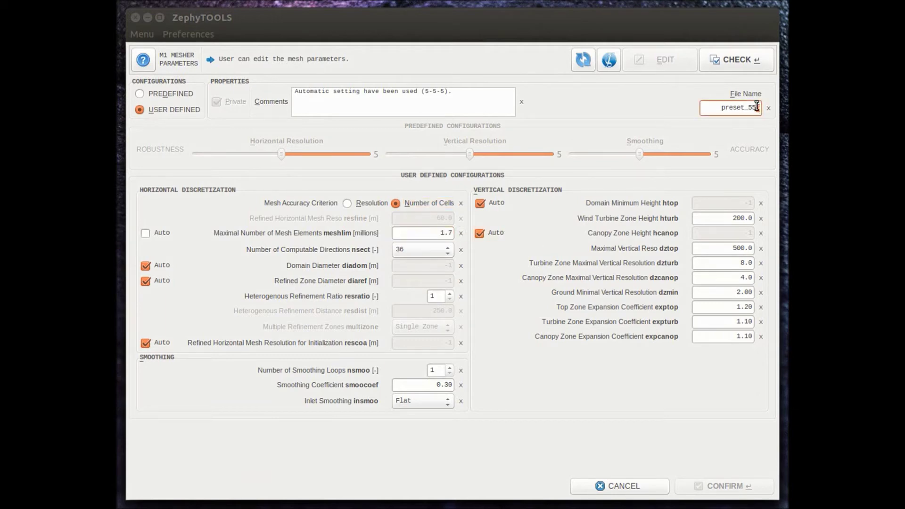
{"action": "left_click_drag", "start_coordinate": [753, 108], "coordinate": [717, 104]}
{"action": "key", "text": "BackSpace"}
{"action": "type", "text": "meshlim1.7"}
{"action": "left_click", "coordinate": [725, 56]}
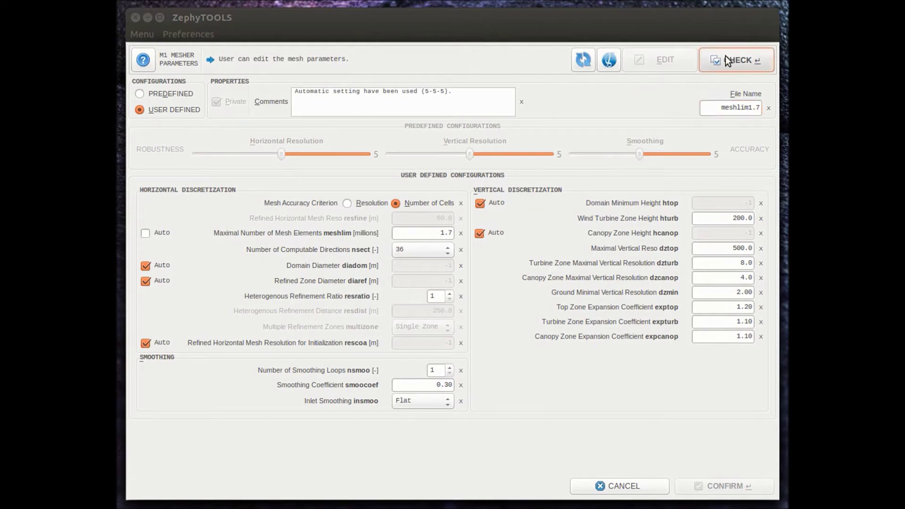
{"action": "left_click", "coordinate": [743, 482]}
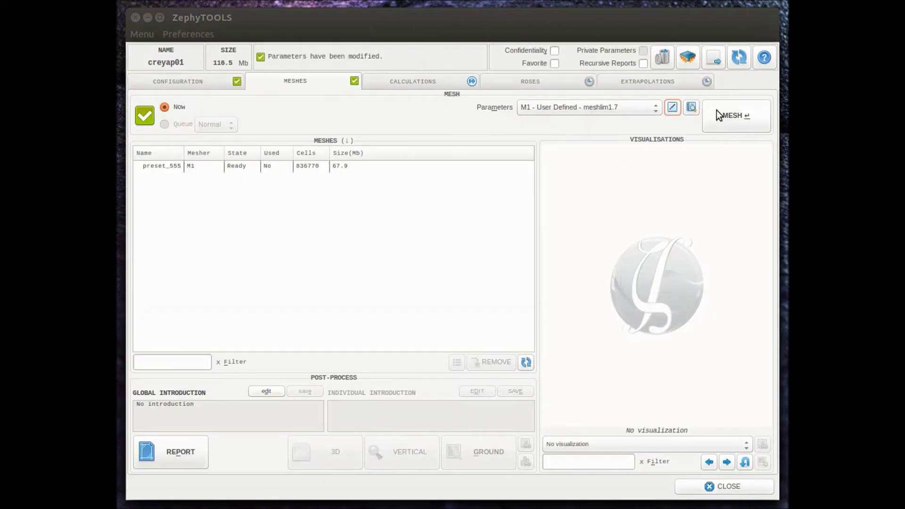
- Generate the meshlim1.7 mesh (1656850 cells) and copy preset_555's elevation visualization
{"action": "left_click", "coordinate": [726, 113]}
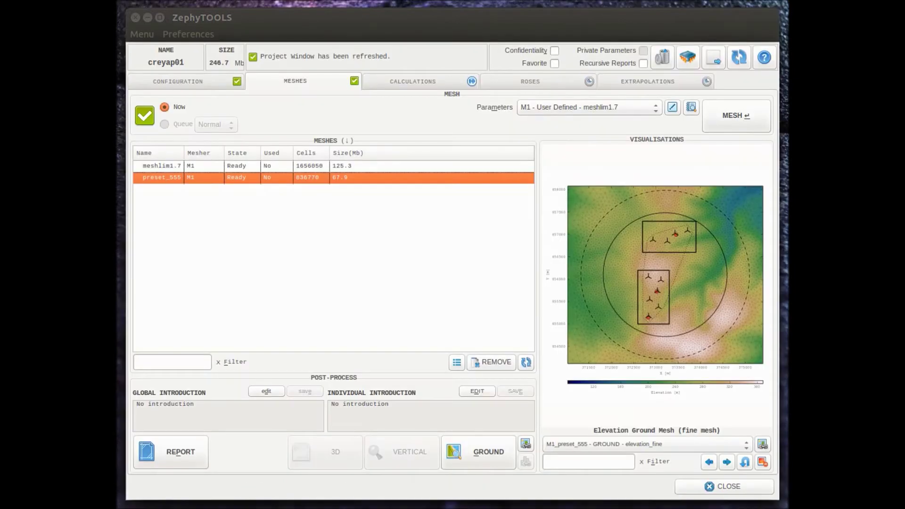
{"action": "left_click", "coordinate": [324, 165]}
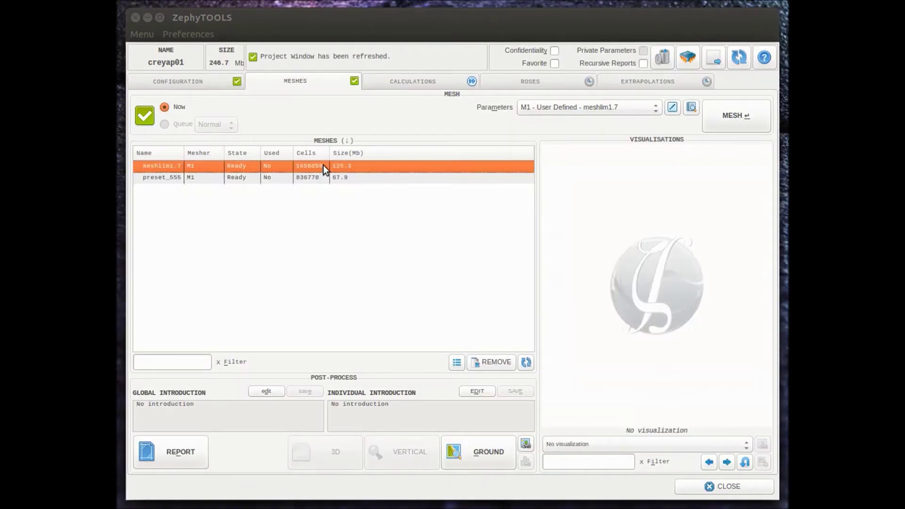
{"action": "left_click", "coordinate": [324, 177]}
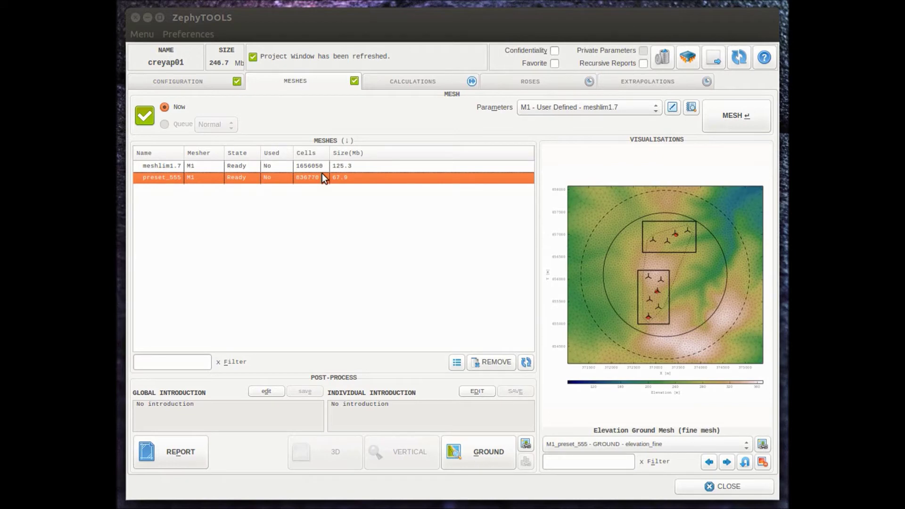
{"action": "right_click", "coordinate": [639, 246]}
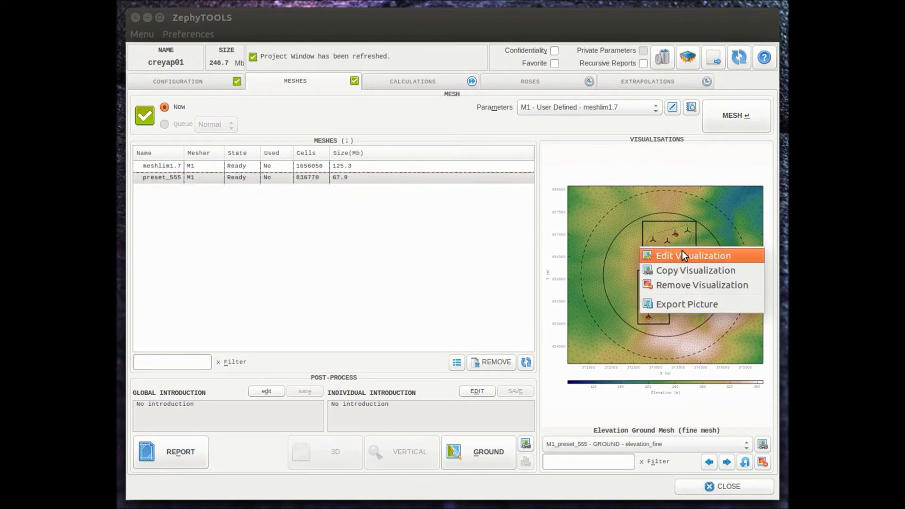
{"action": "left_click", "coordinate": [692, 270]}
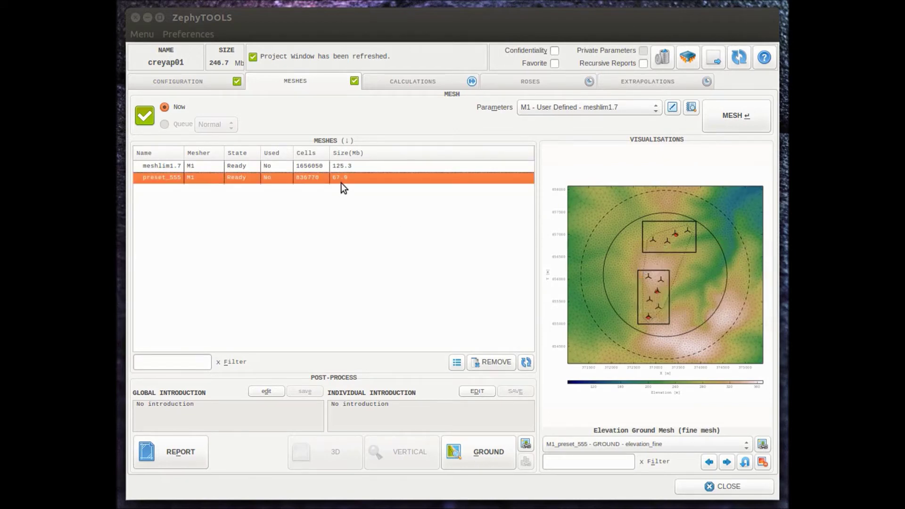
{"action": "left_click", "coordinate": [341, 165]}
- Write the copied elevation_fine visualization onto the meshlim1.7 mesh
{"action": "right_click", "coordinate": [343, 166]}
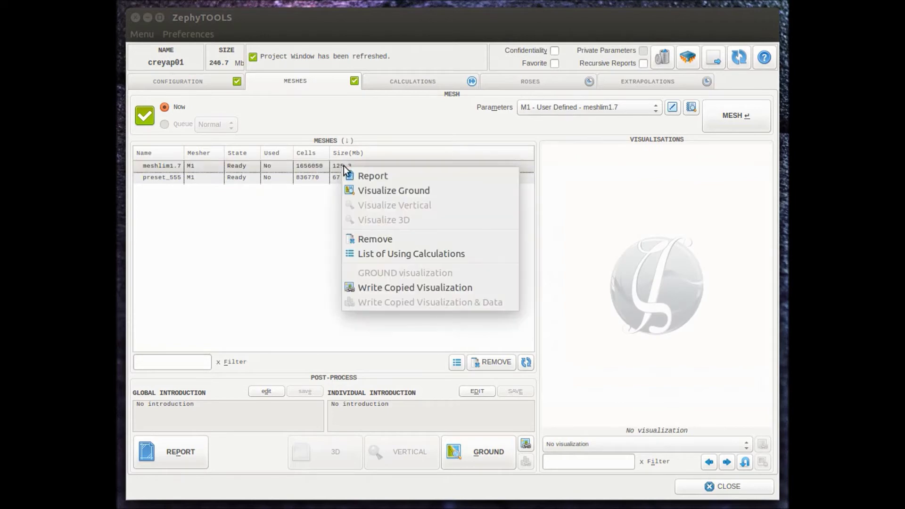
{"action": "left_click", "coordinate": [396, 287]}
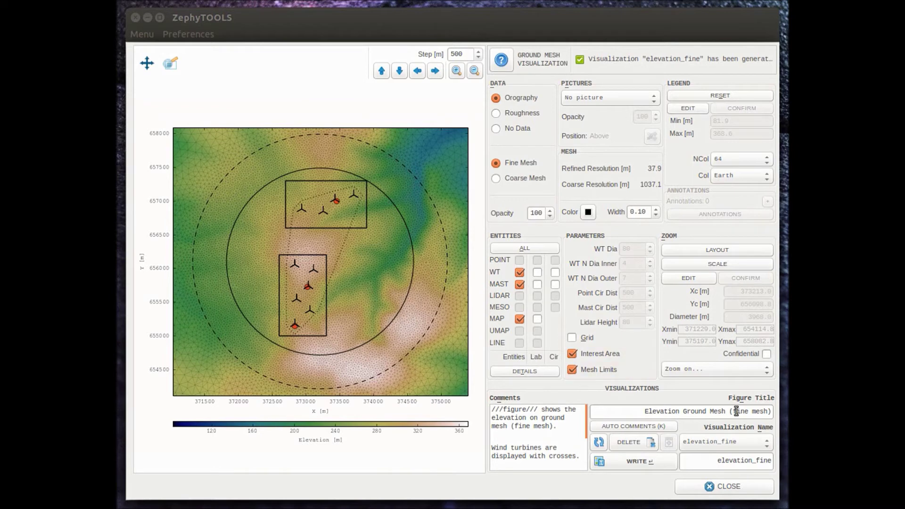
{"action": "left_click", "coordinate": [746, 485]}
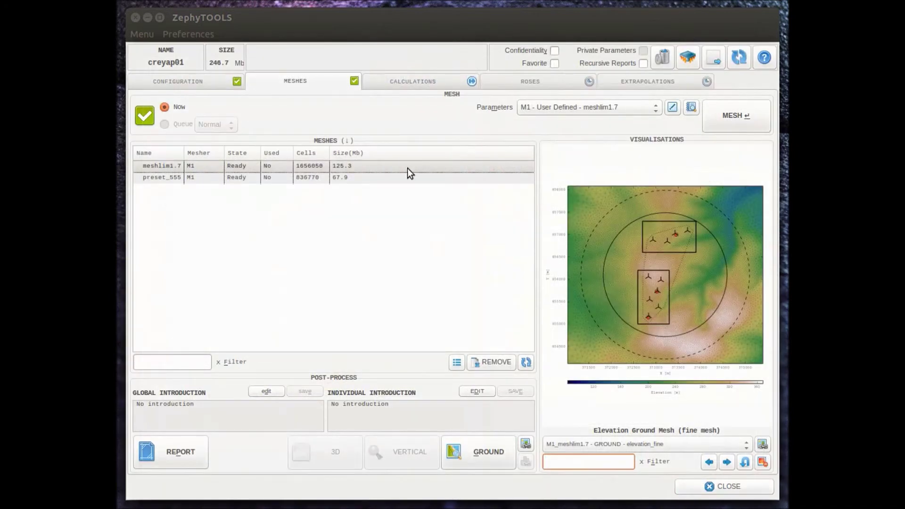
- Set the maximum mesh elements to 0.4 million in the M1 parameter editor
{"action": "left_click", "coordinate": [350, 177]}
{"action": "left_click", "coordinate": [348, 166]}
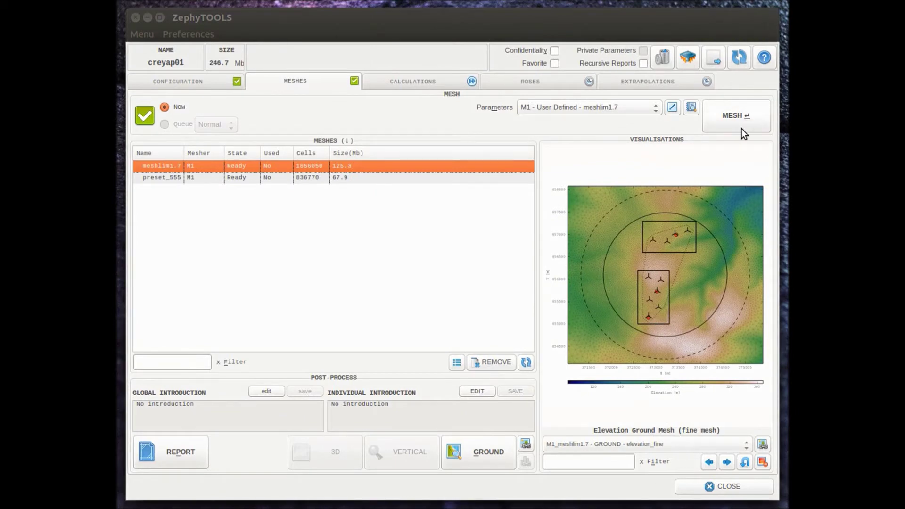
{"action": "left_click", "coordinate": [672, 108]}
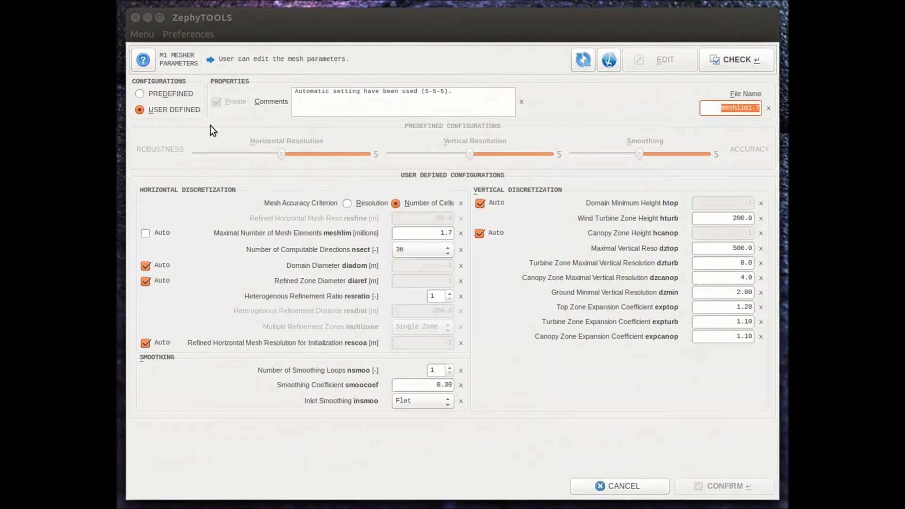
{"action": "left_click", "coordinate": [451, 235]}
{"action": "key", "text": "BackSpace"}
{"action": "key", "text": "BackSpace"}
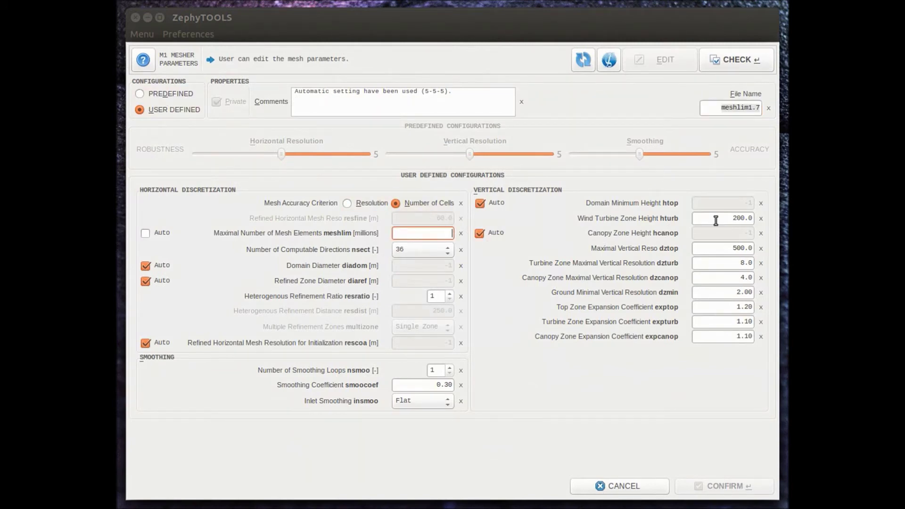
{"action": "type", "text": "0.4"}
- Rename the file meshlim0.4, check and confirm it, and generate the mesh (392840 cells)
{"action": "left_click", "coordinate": [757, 108]}
{"action": "key", "text": "BackSpace"}
{"action": "key", "text": "BackSpace"}
{"action": "key", "text": "BackSpace"}
{"action": "type", "text": "0.4"}
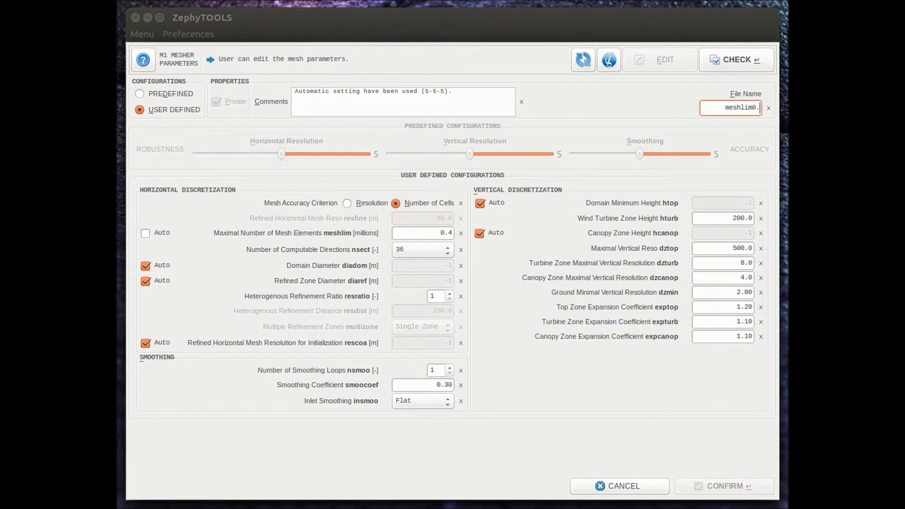
{"action": "left_click", "coordinate": [717, 59]}
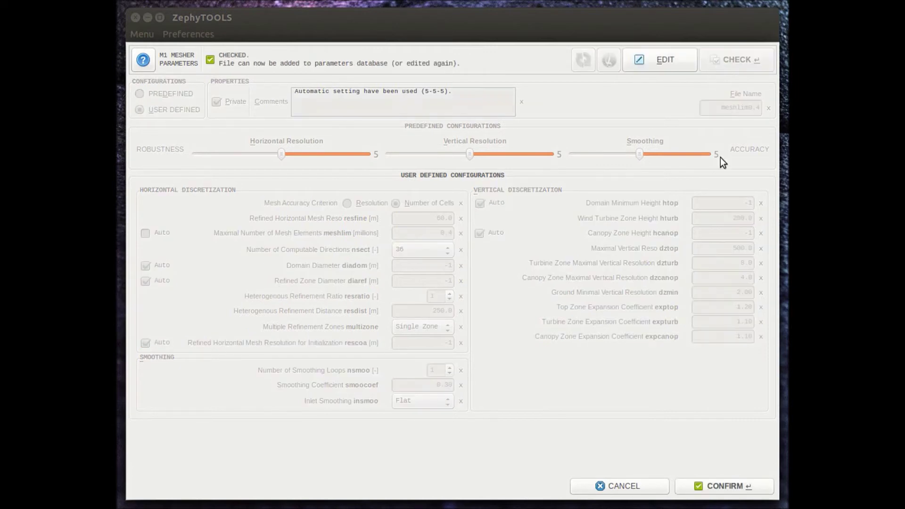
{"action": "left_click", "coordinate": [747, 479]}
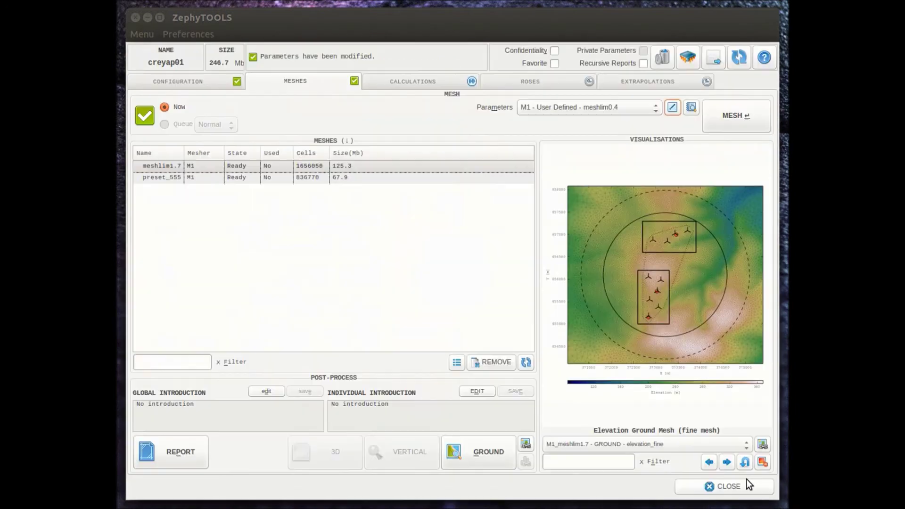
{"action": "left_click", "coordinate": [751, 116]}
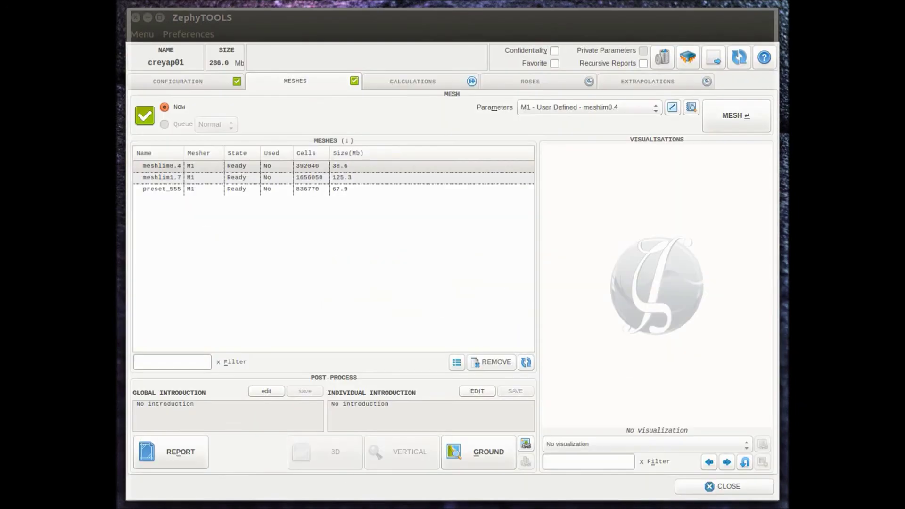
- Copy preset_555's elevation visualization onto the meshlim0.4 mesh
{"action": "left_click", "coordinate": [293, 191]}
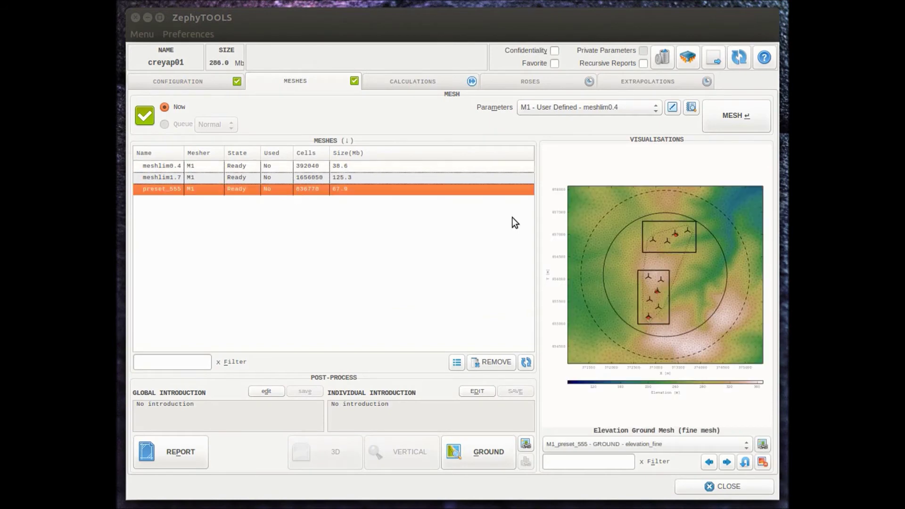
{"action": "right_click", "coordinate": [617, 242]}
{"action": "left_click", "coordinate": [633, 259]}
{"action": "left_click", "coordinate": [350, 168]}
{"action": "right_click", "coordinate": [350, 168]}
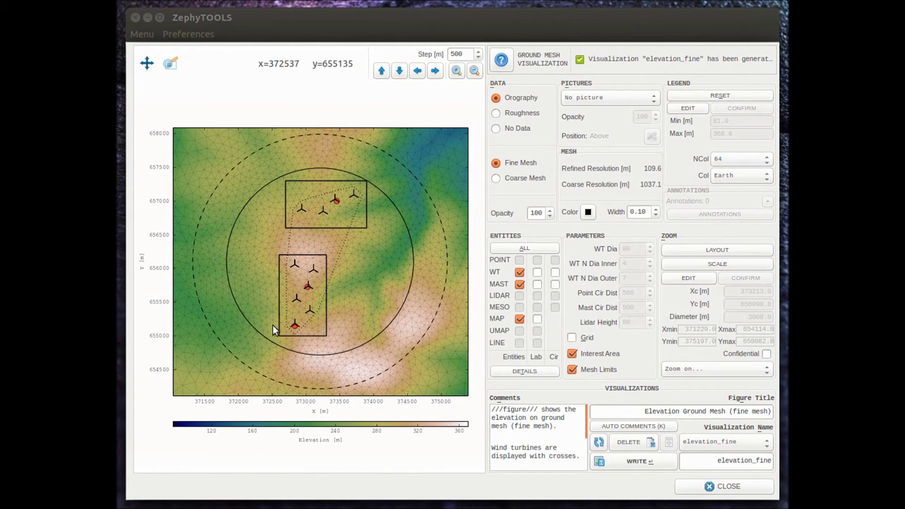
{"action": "left_click", "coordinate": [726, 490]}
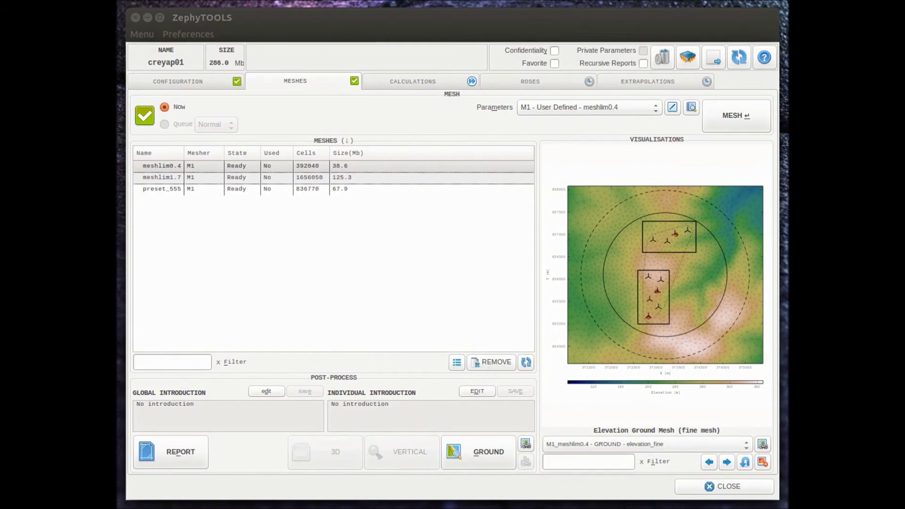
- Compare the meshlim0.4, meshlim1.7 and preset_555 elevation maps by stepping through the rows
{"action": "left_click", "coordinate": [677, 227]}
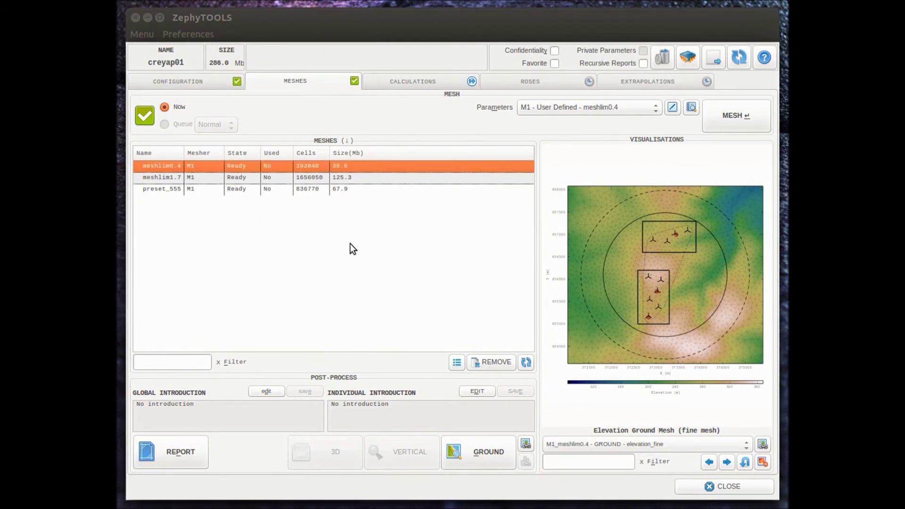
{"action": "left_click", "coordinate": [353, 175]}
{"action": "left_click", "coordinate": [357, 165]}
{"action": "left_click", "coordinate": [351, 177]}
{"action": "left_click", "coordinate": [351, 186]}
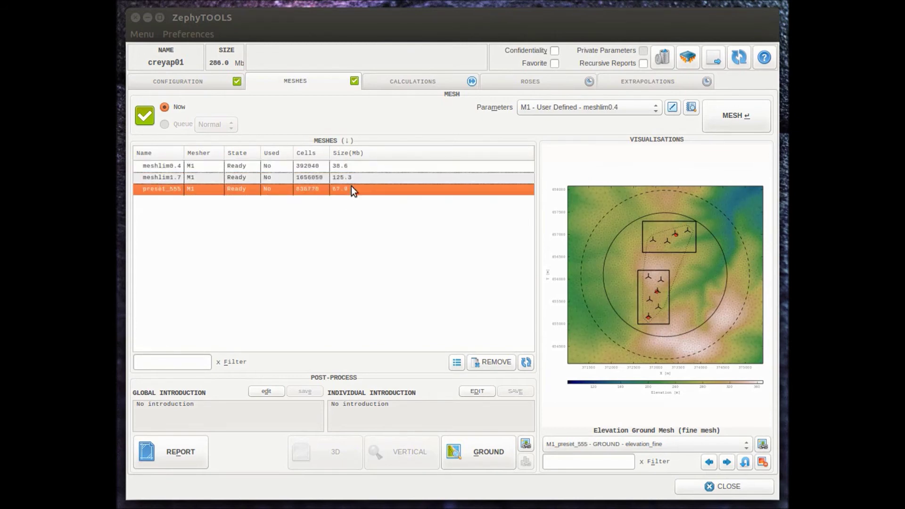
{"action": "key", "text": "Up"}
{"action": "key", "text": "Up"}
{"action": "key", "text": "Down"}
{"action": "key", "text": "Down"}
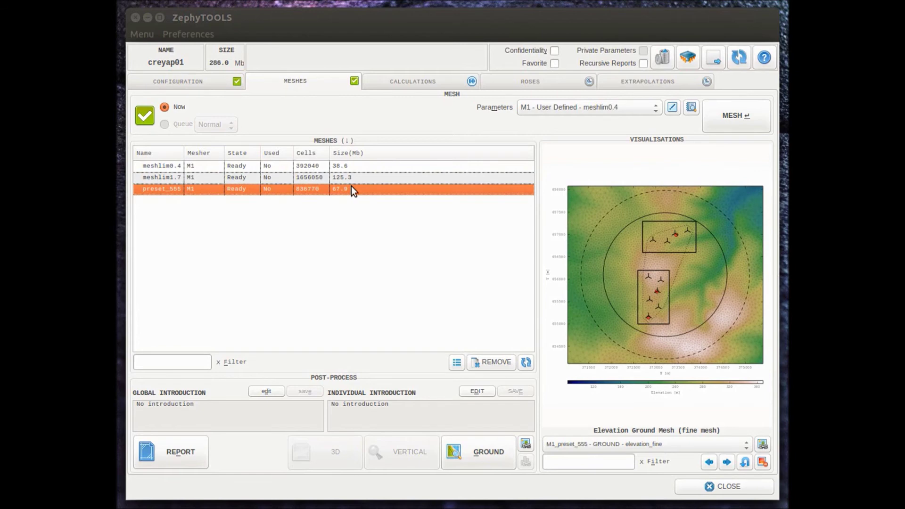
- Select all three meshes and generate the PROJECT-MESH comparison report
{"action": "left_click", "coordinate": [351, 169]}
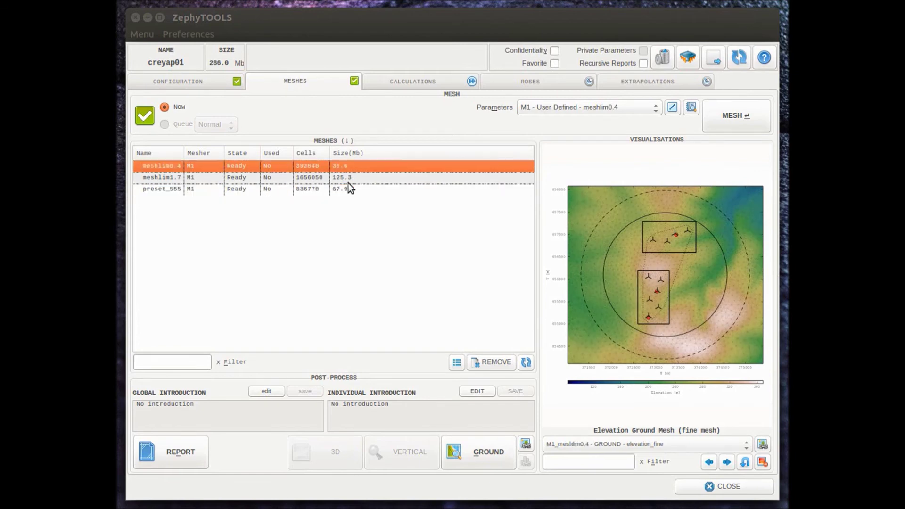
{"action": "left_click", "coordinate": [347, 188], "text": "shift"}
{"action": "left_click", "coordinate": [181, 452]}
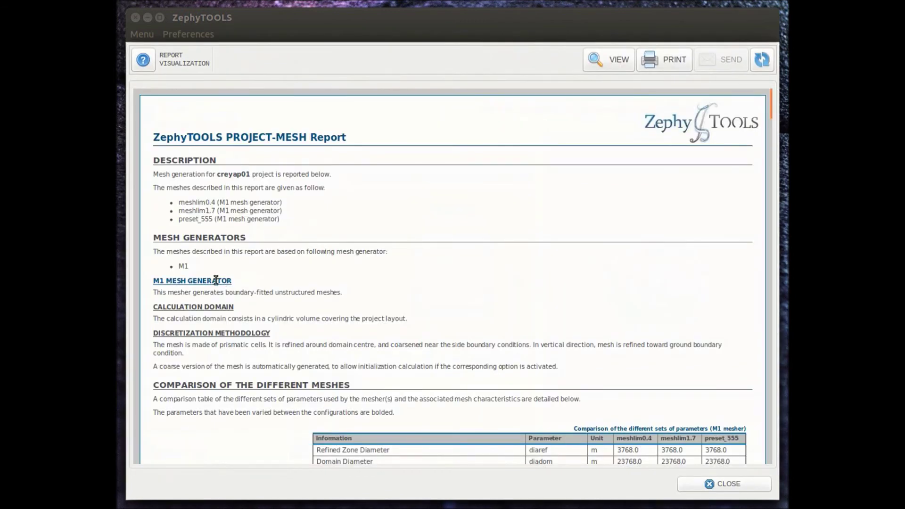
- In the mesh comparison table, highlight the heading and the differing fine-zone resolutions 109.6, 37.9 and 60.0
{"action": "scroll", "coordinate": [366, 290], "scroll_direction": "down", "scroll_amount": 2}
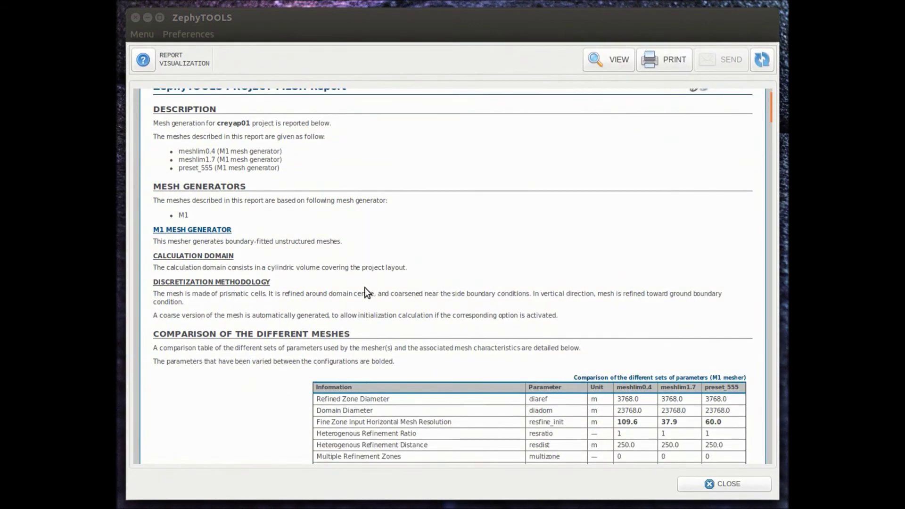
{"action": "scroll", "coordinate": [341, 320], "scroll_direction": "down", "scroll_amount": 4}
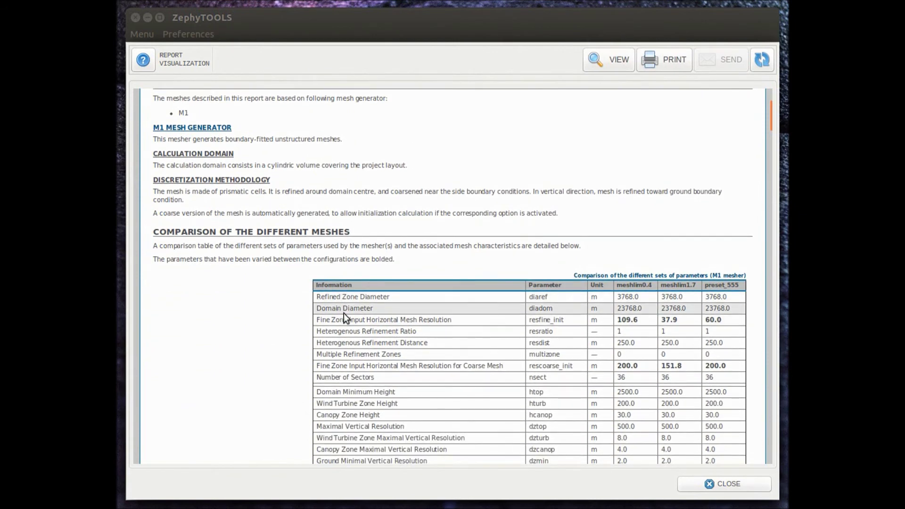
{"action": "scroll", "coordinate": [346, 311], "scroll_direction": "down", "scroll_amount": 2}
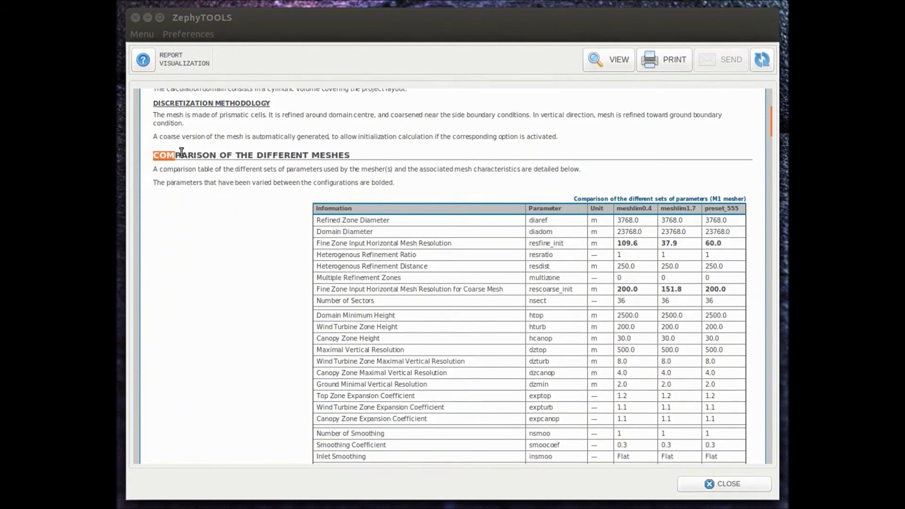
{"action": "left_click_drag", "start_coordinate": [337, 155], "coordinate": [350, 156]}
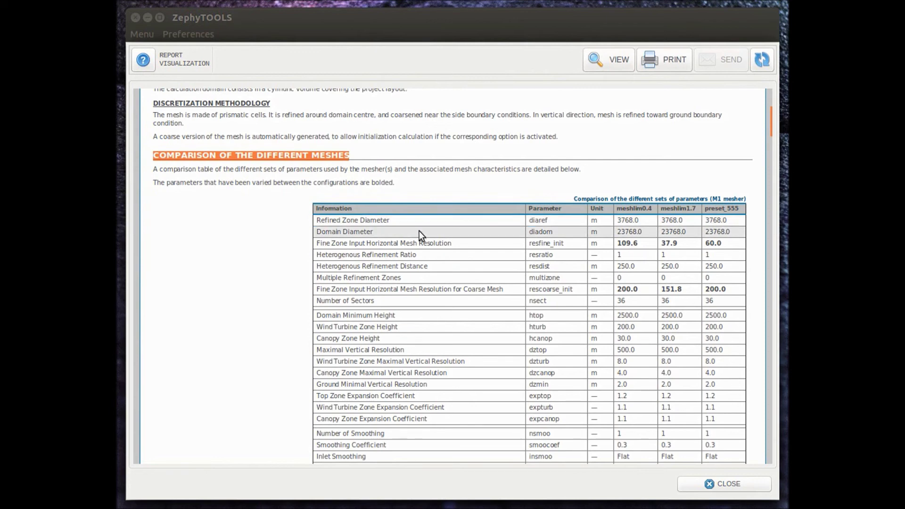
{"action": "left_click_drag", "start_coordinate": [618, 243], "coordinate": [634, 242]}
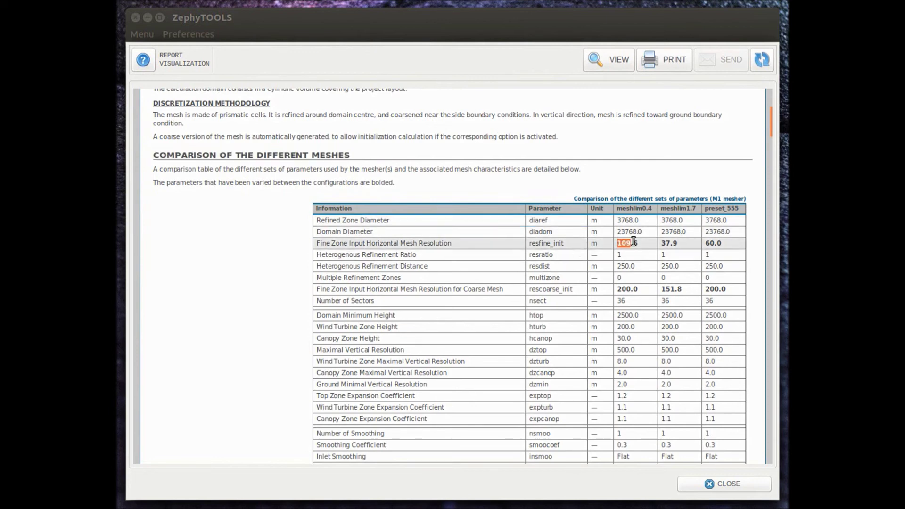
{"action": "left_click", "coordinate": [734, 256]}
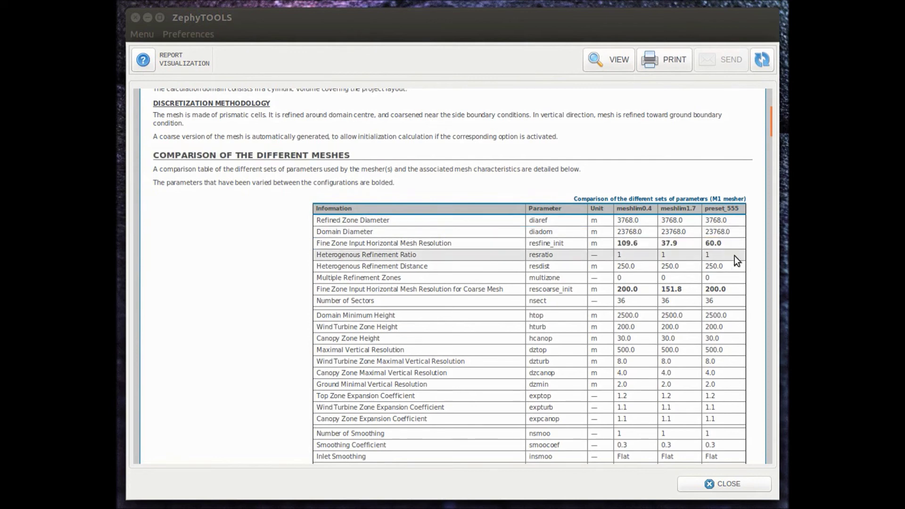
- Scroll down the report to the meshlim0.4 mesh characteristics section
{"action": "scroll", "coordinate": [743, 262], "scroll_direction": "down", "scroll_amount": 3}
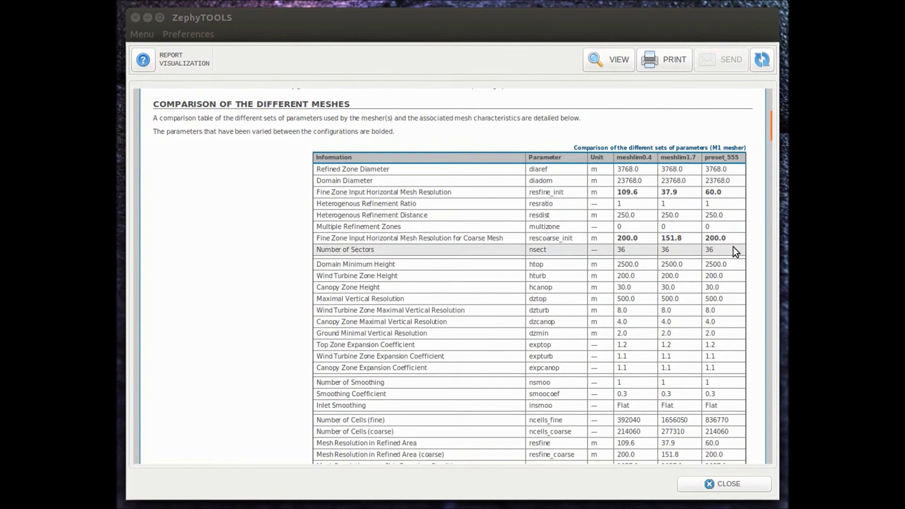
{"action": "scroll", "coordinate": [734, 247], "scroll_direction": "down", "scroll_amount": 9}
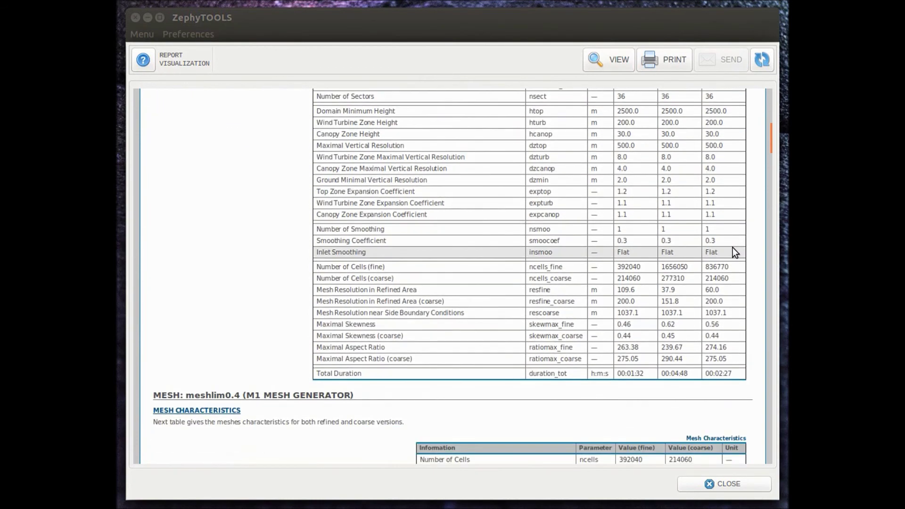
{"action": "scroll", "coordinate": [733, 248], "scroll_direction": "down", "scroll_amount": 10}
- Scroll past meshlim0.4 and meshlim1.7 to preset_555's 836770 fine / 214060 coarse cells and elevation map
{"action": "scroll", "coordinate": [733, 248], "scroll_direction": "down", "scroll_amount": 2}
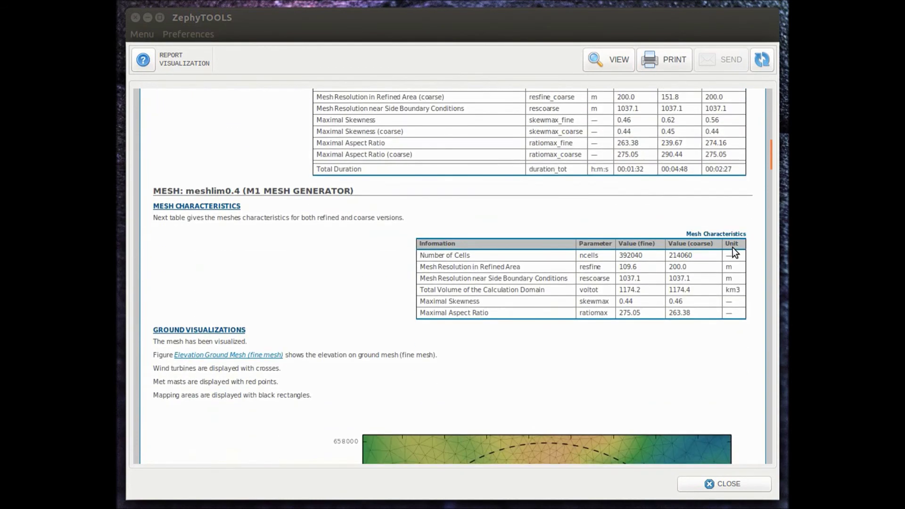
{"action": "scroll", "coordinate": [446, 251], "scroll_direction": "down", "scroll_amount": 10}
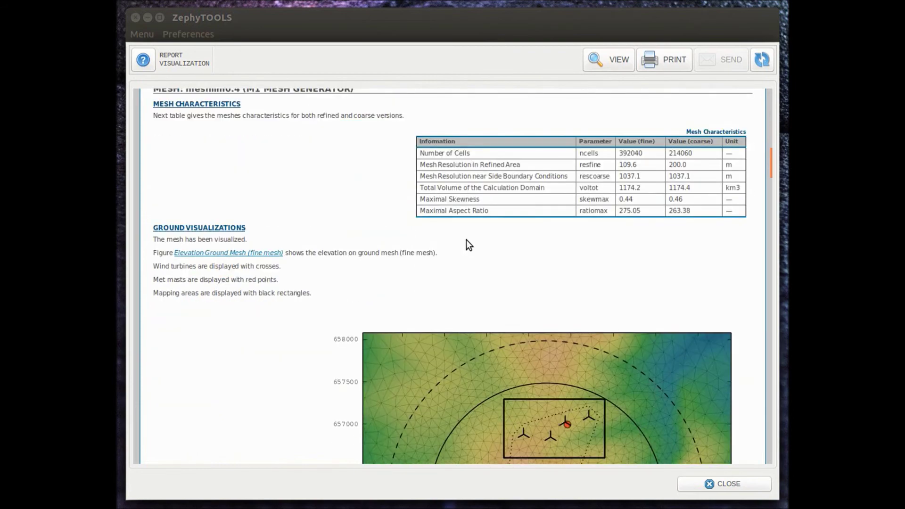
{"action": "scroll", "coordinate": [398, 245], "scroll_direction": "down", "scroll_amount": 8}
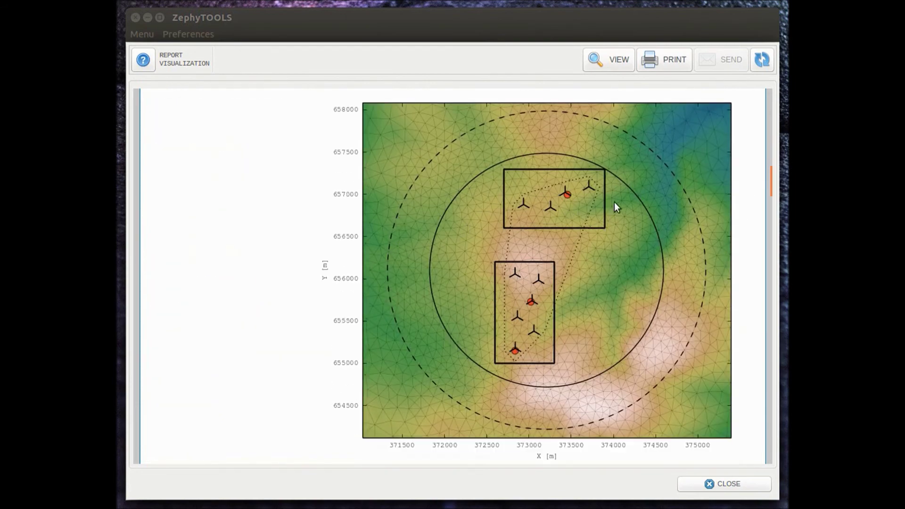
{"action": "scroll", "coordinate": [514, 299], "scroll_direction": "down", "scroll_amount": 15}
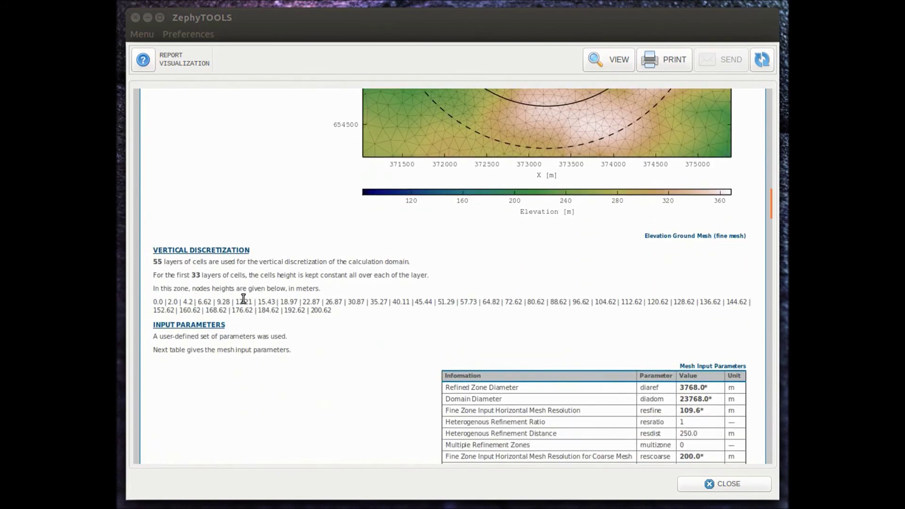
{"action": "scroll", "coordinate": [522, 318], "scroll_direction": "down", "scroll_amount": 5}
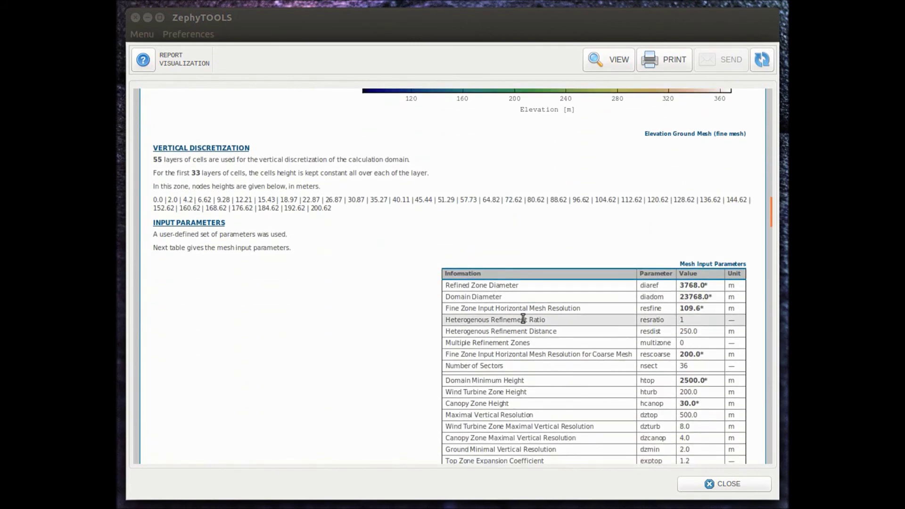
{"action": "scroll", "coordinate": [718, 306], "scroll_direction": "down", "scroll_amount": 4}
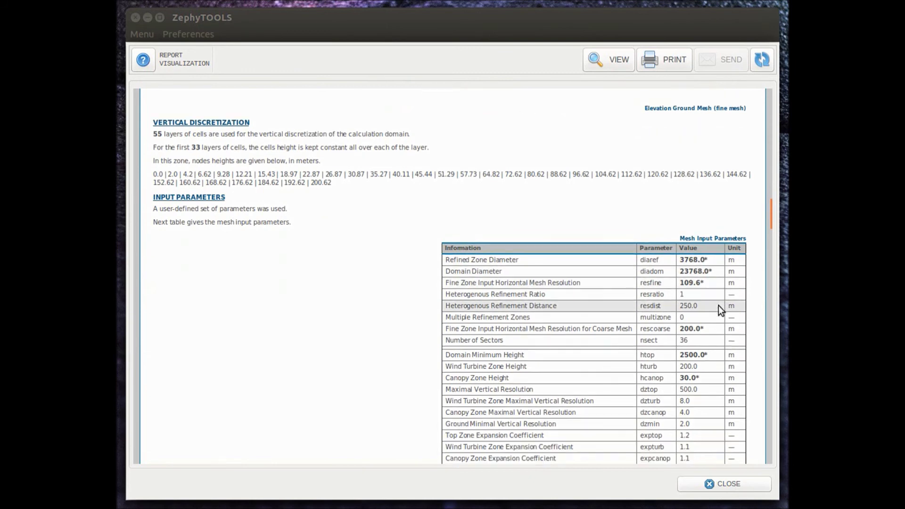
{"action": "scroll", "coordinate": [718, 307], "scroll_direction": "down", "scroll_amount": 8}
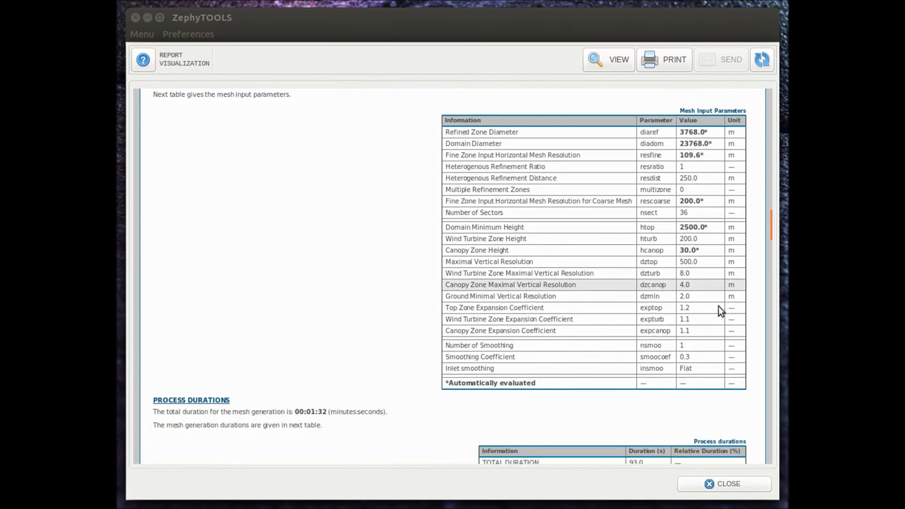
{"action": "scroll", "coordinate": [718, 307], "scroll_direction": "down", "scroll_amount": 15}
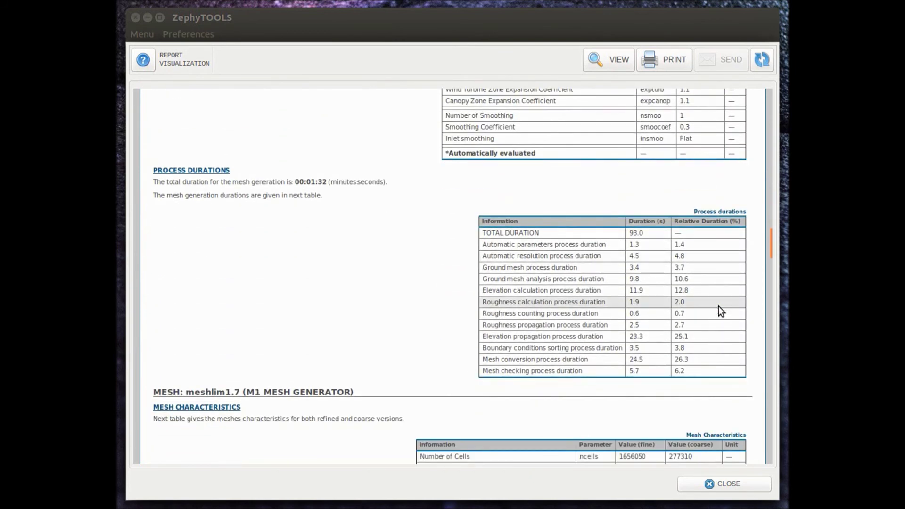
{"action": "scroll", "coordinate": [719, 307], "scroll_direction": "down", "scroll_amount": 3}
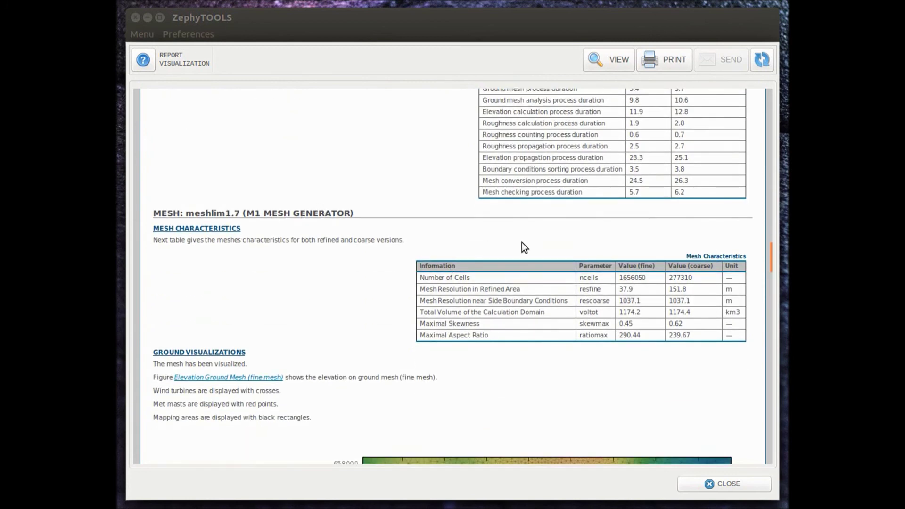
{"action": "scroll", "coordinate": [524, 247], "scroll_direction": "down", "scroll_amount": 9}
{"action": "scroll", "coordinate": [538, 247], "scroll_direction": "down", "scroll_amount": 5}
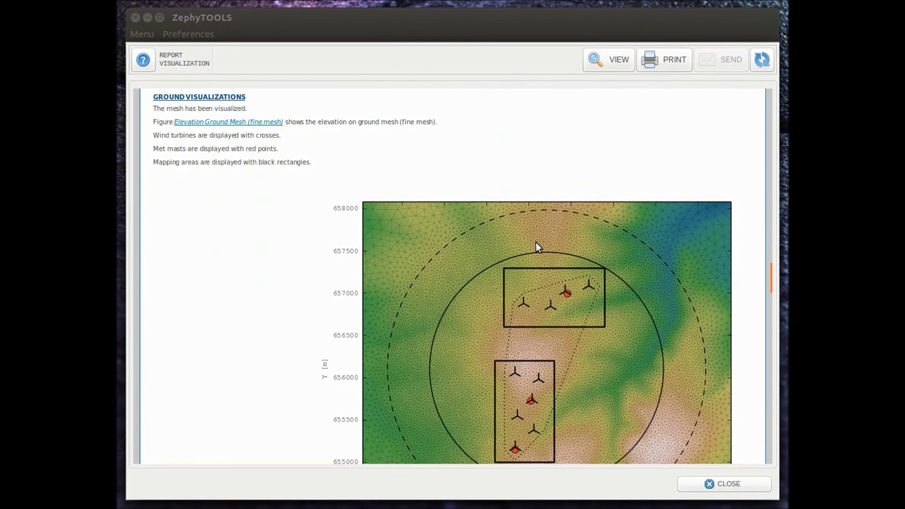
{"action": "scroll", "coordinate": [536, 242], "scroll_direction": "down", "scroll_amount": 12}
{"action": "scroll", "coordinate": [598, 264], "scroll_direction": "down", "scroll_amount": 8}
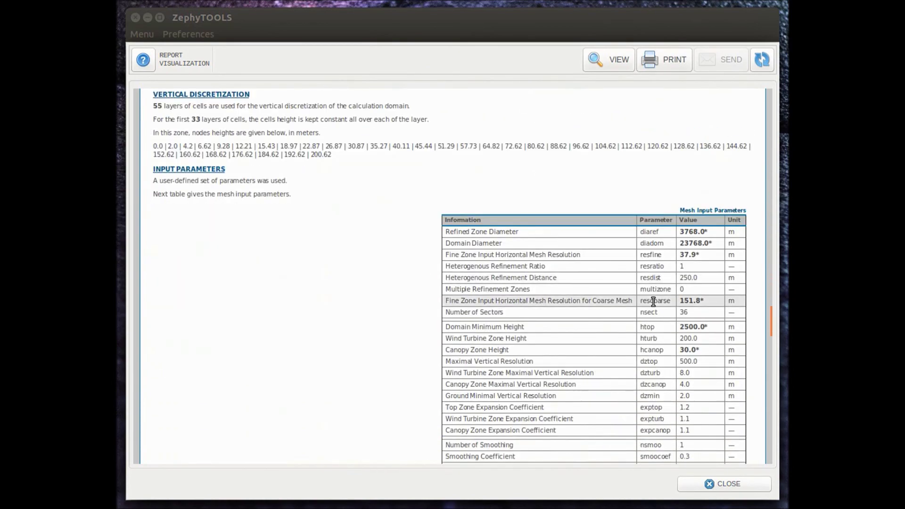
{"action": "scroll", "coordinate": [654, 301], "scroll_direction": "down", "scroll_amount": 8}
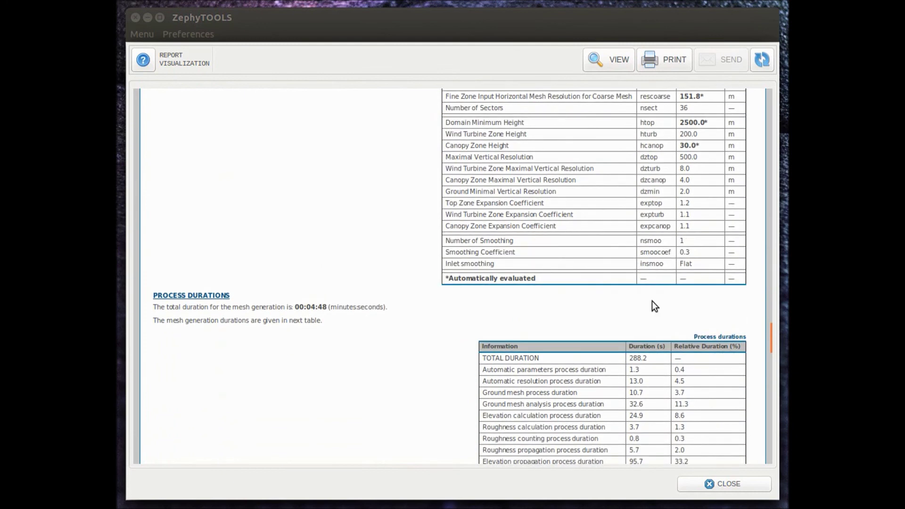
{"action": "scroll", "coordinate": [653, 302], "scroll_direction": "down", "scroll_amount": 5}
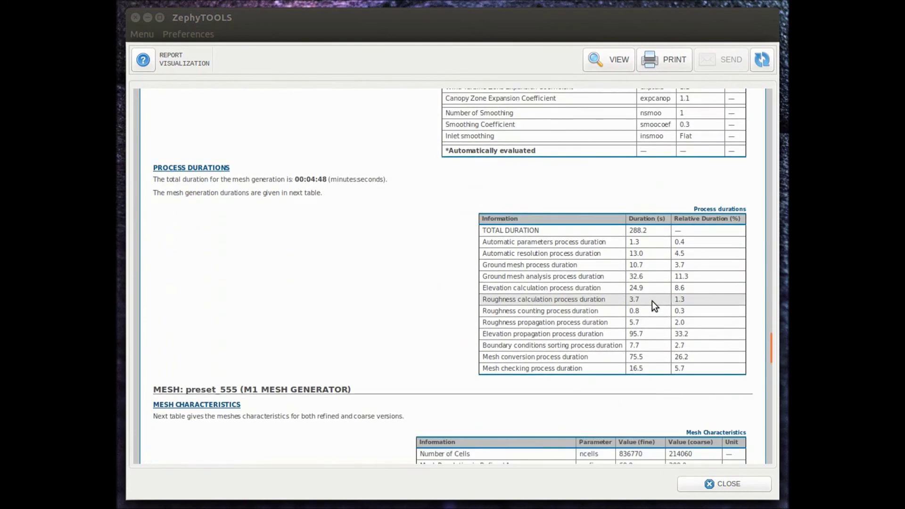
{"action": "scroll", "coordinate": [651, 300], "scroll_direction": "down", "scroll_amount": 6}
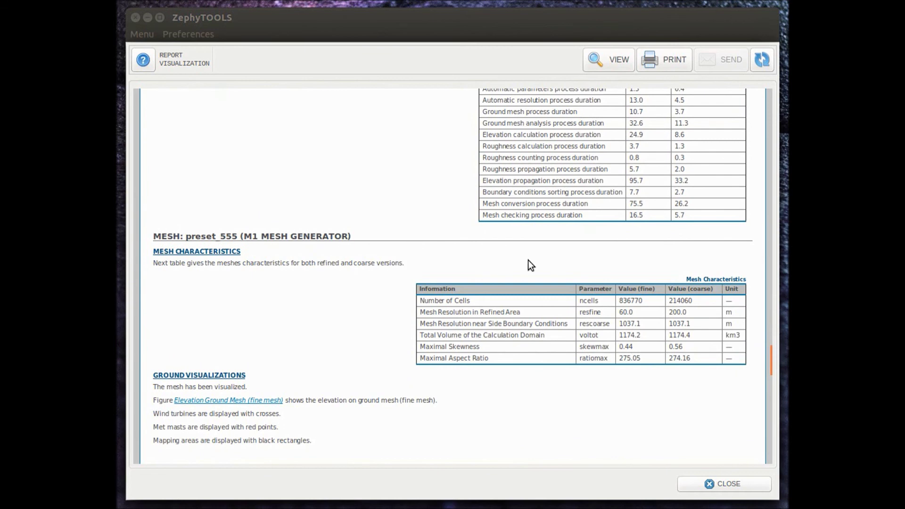
{"action": "scroll", "coordinate": [671, 290], "scroll_direction": "down", "scroll_amount": 1}
{"action": "scroll", "coordinate": [710, 299], "scroll_direction": "down", "scroll_amount": 4}
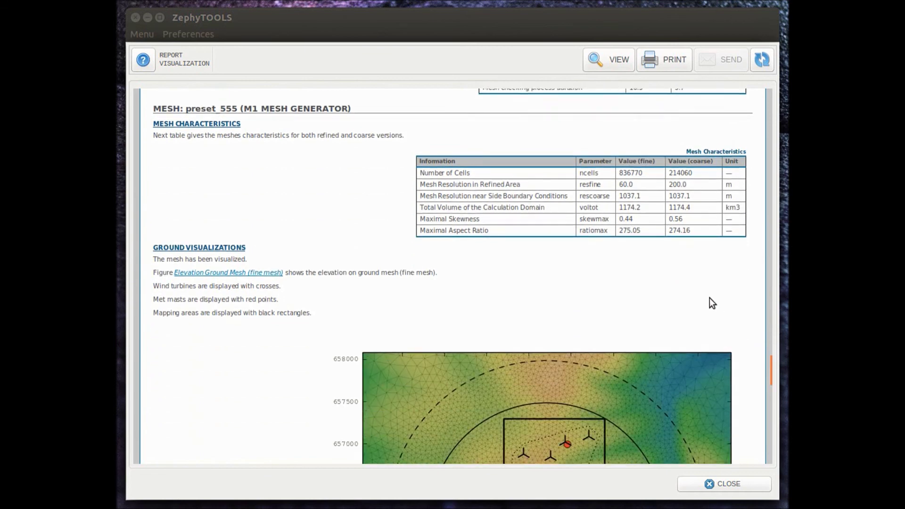